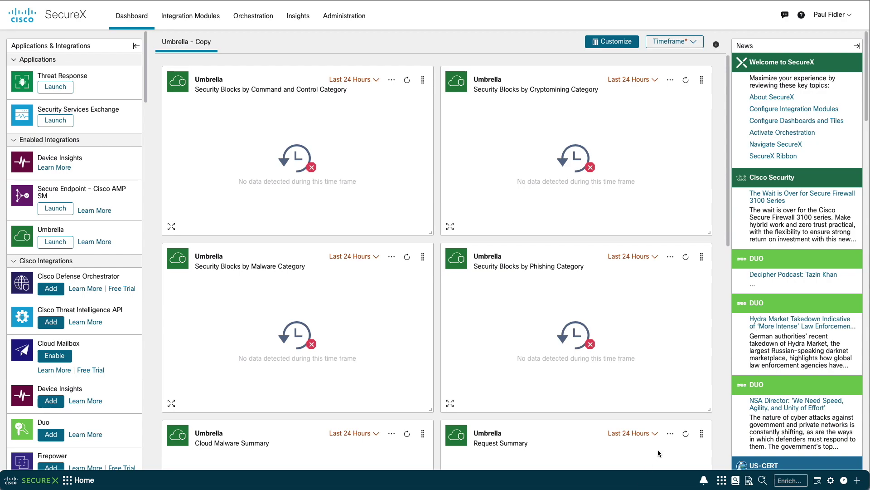
click(199, 21)
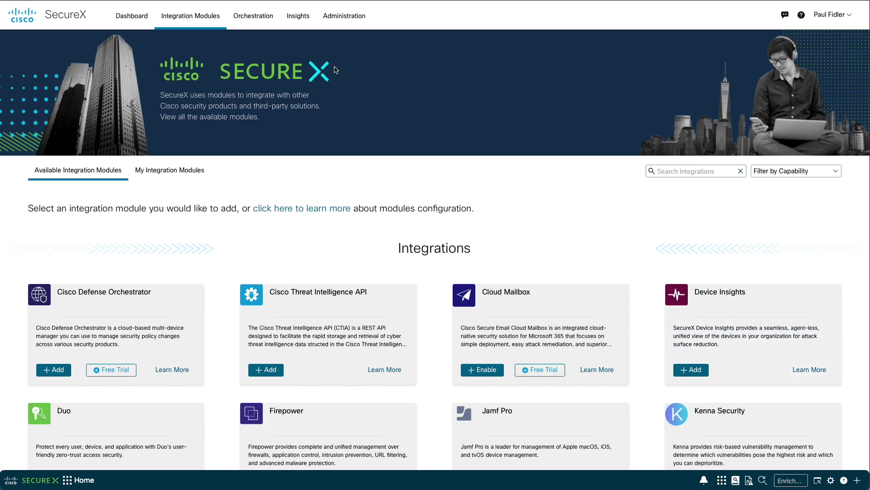
click(303, 20)
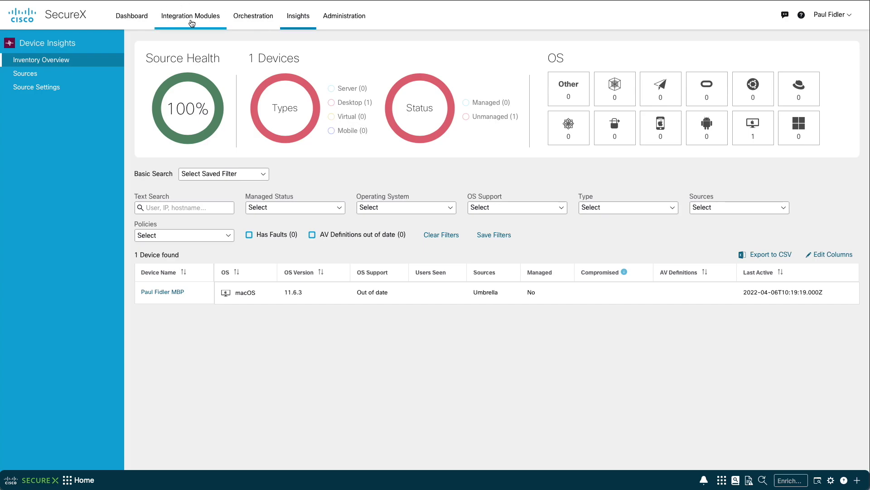
click(192, 21)
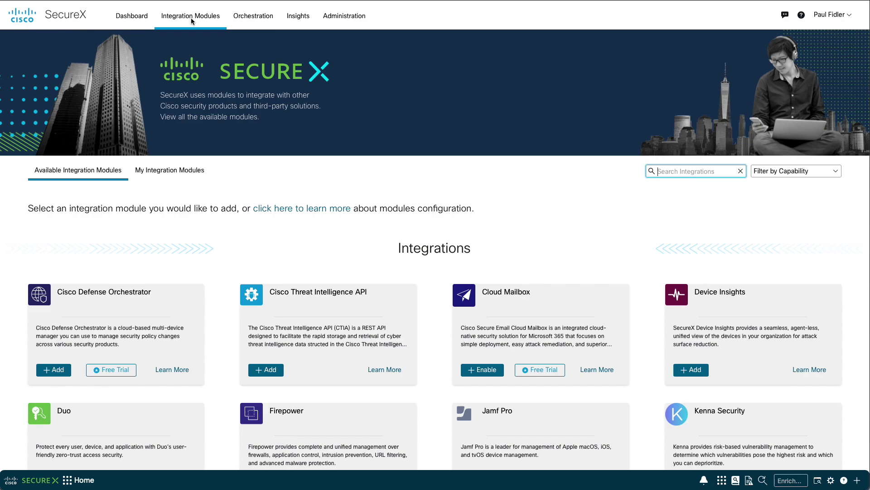
Search integrations for 'systems' and add the Meraki Systems Manager integration
text(systems)
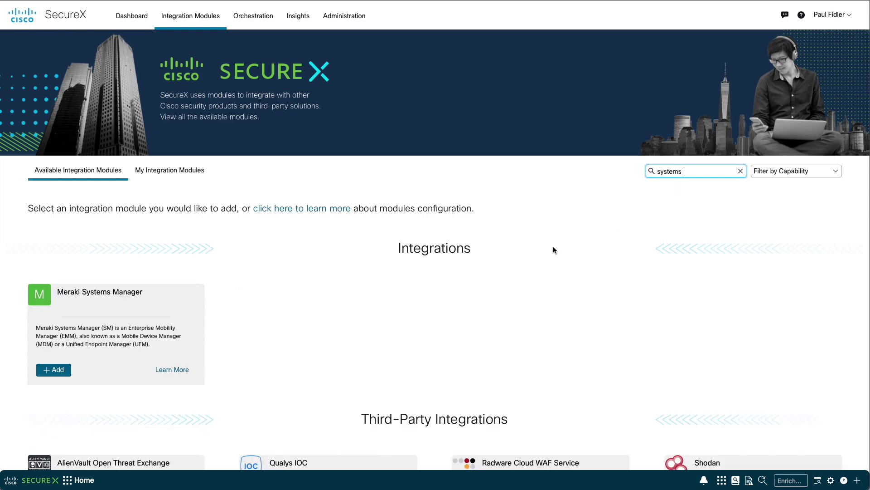
click(57, 370)
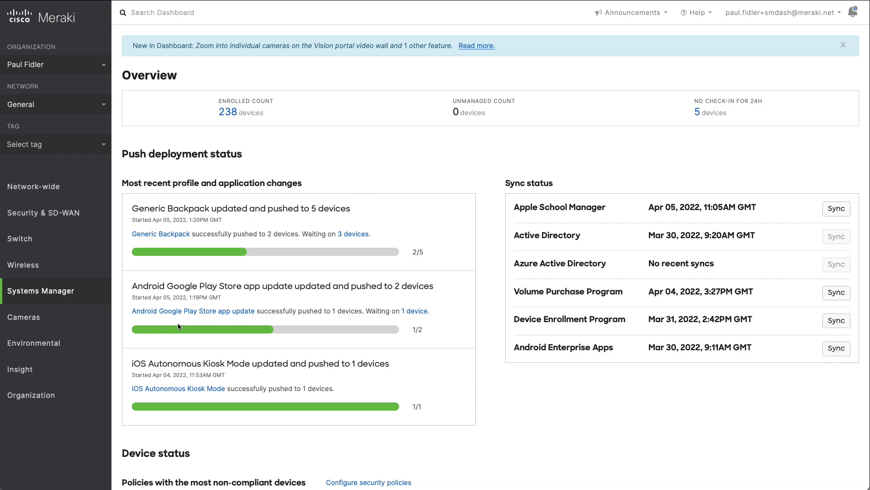
Open the Meraki organization Settings, scroll to Dashboard API access, and select the API Key field
mouse_move(63, 390)
click(234, 326)
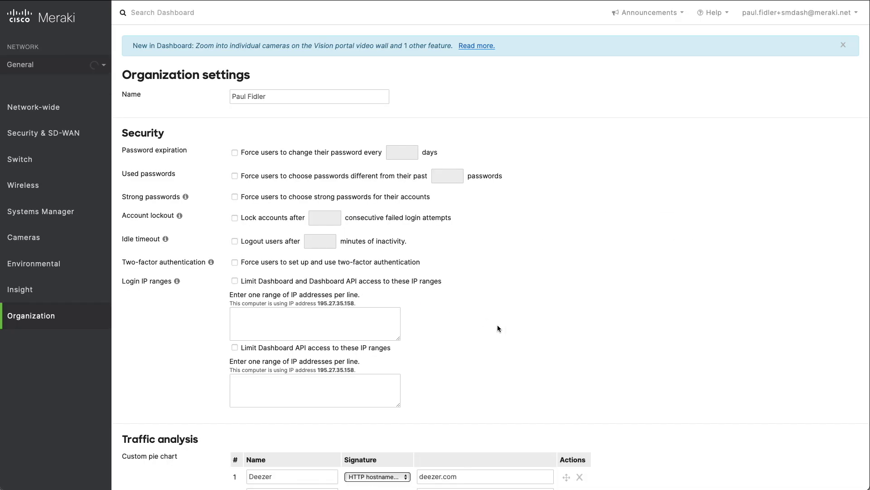
scroll(497, 328, down, 7)
scroll(497, 327, down, 12)
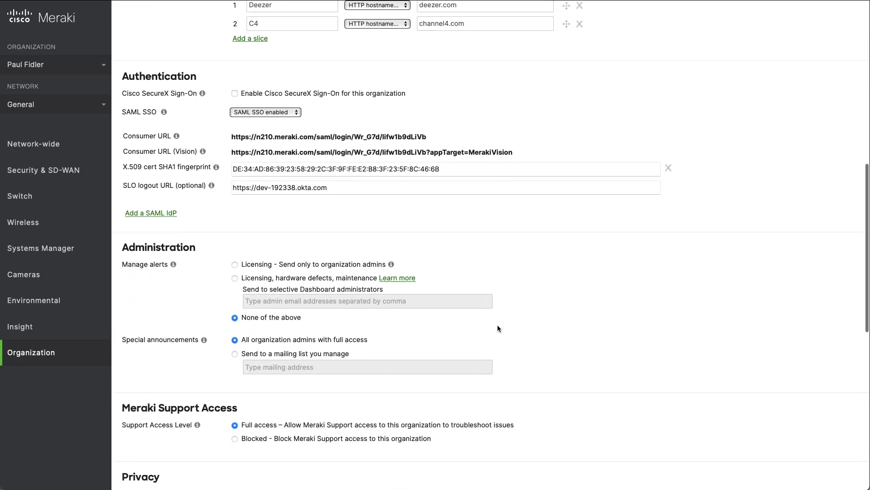
scroll(497, 327, down, 1)
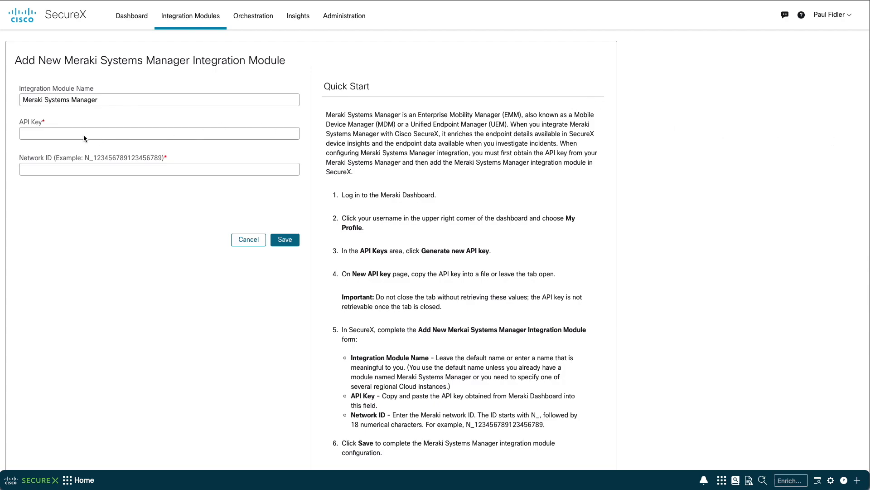
click(59, 131)
Paste the Meraki API key into the integration form, leaving Network ID empty
key(ctrl+v)
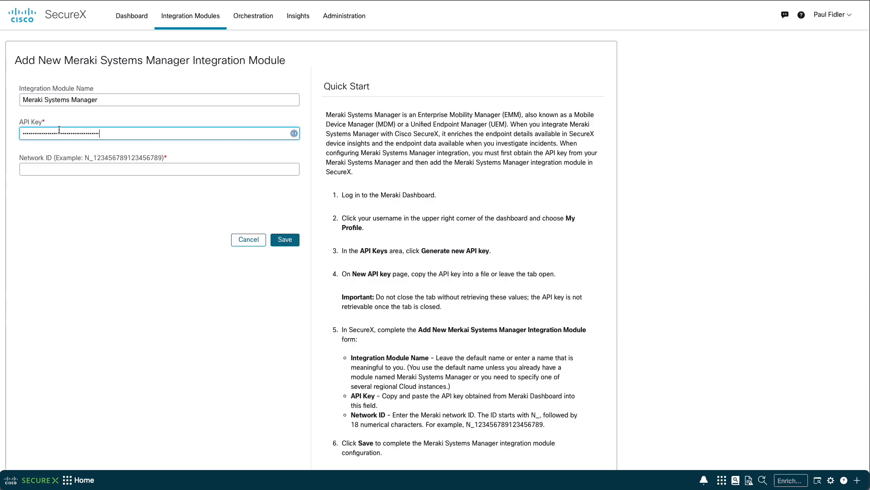
click(708, 335)
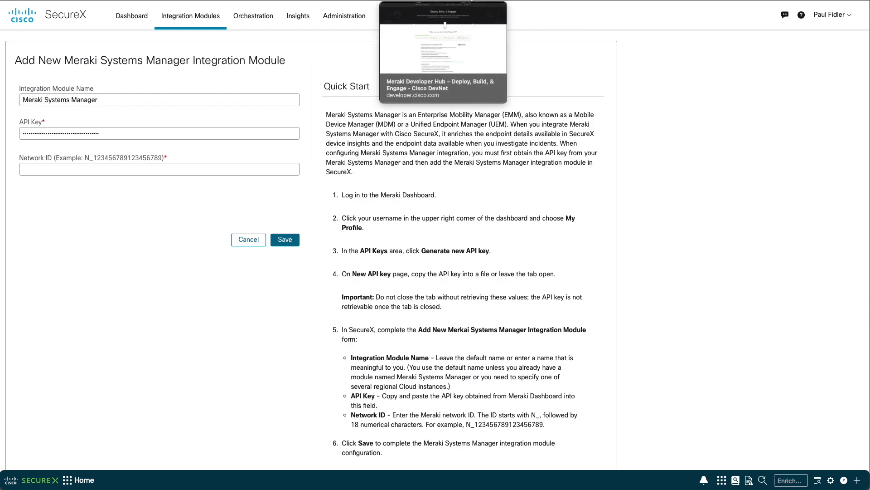
click(472, 1)
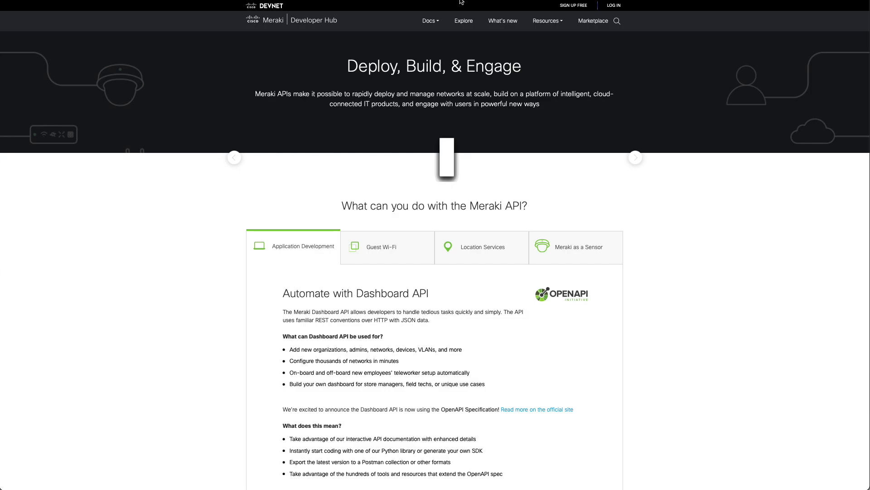
Open the Dashboard API docs from the Developer Hub's Docs menu
click(433, 25)
click(446, 67)
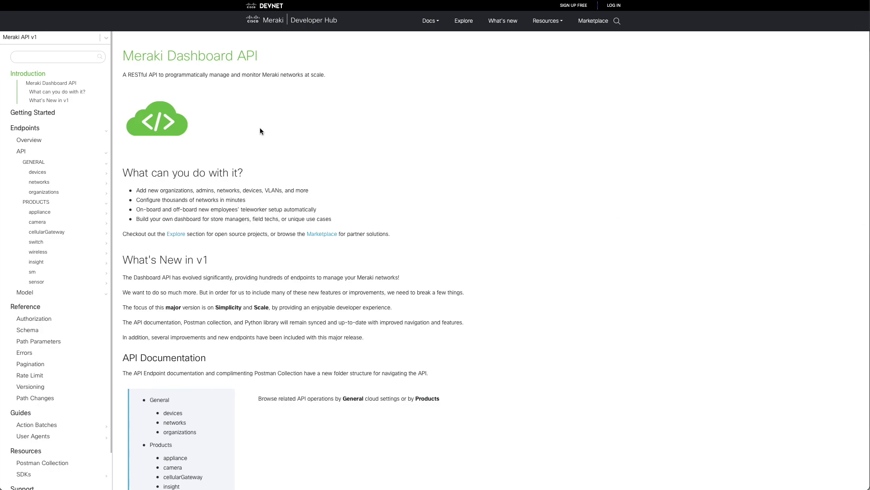
click(27, 56)
Run Get Organizations with the saved API key configuration and select the first organization's id
text(org)
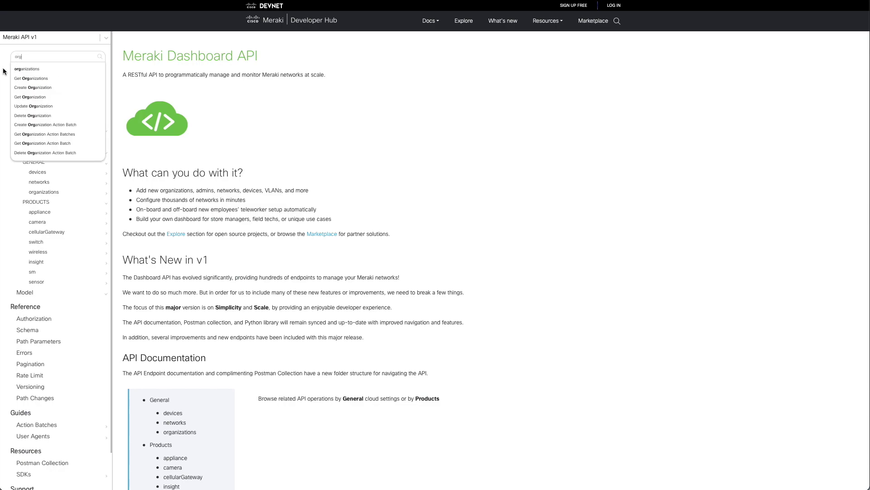
click(35, 79)
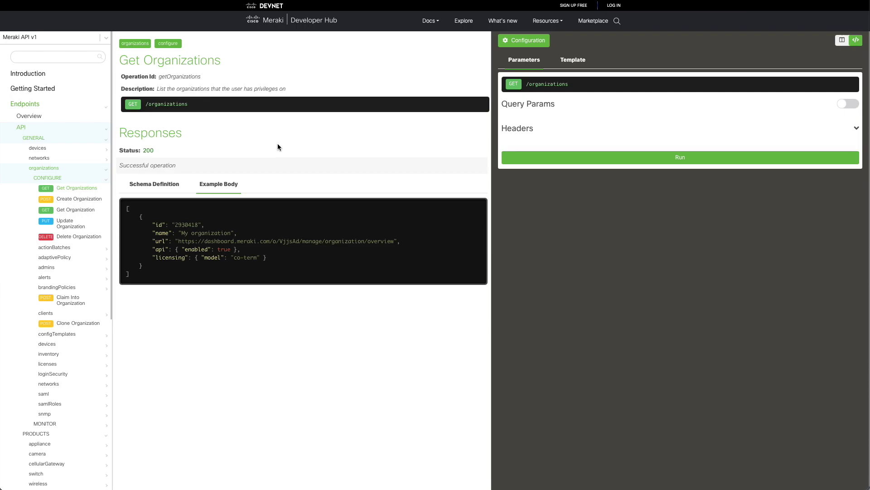
click(527, 42)
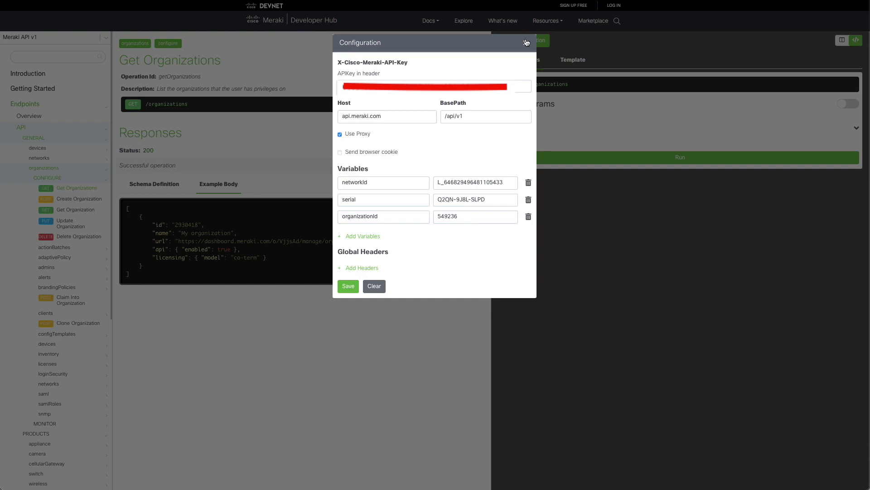
click(522, 86)
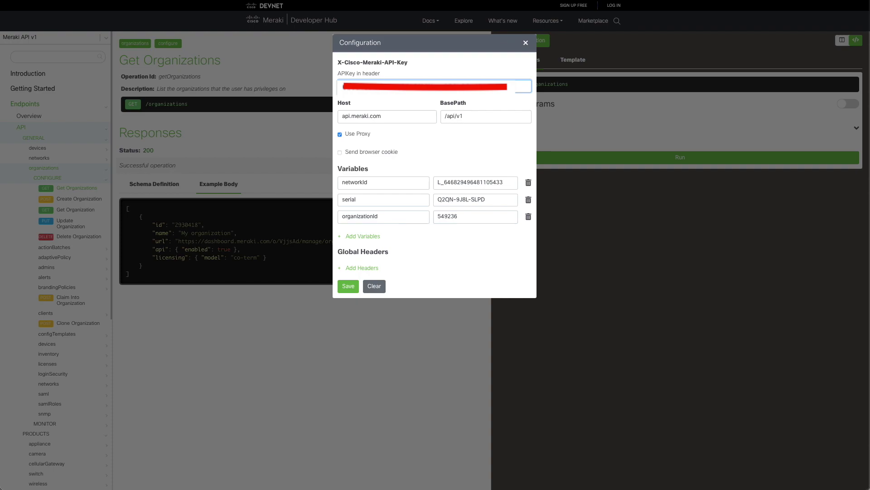
click(348, 286)
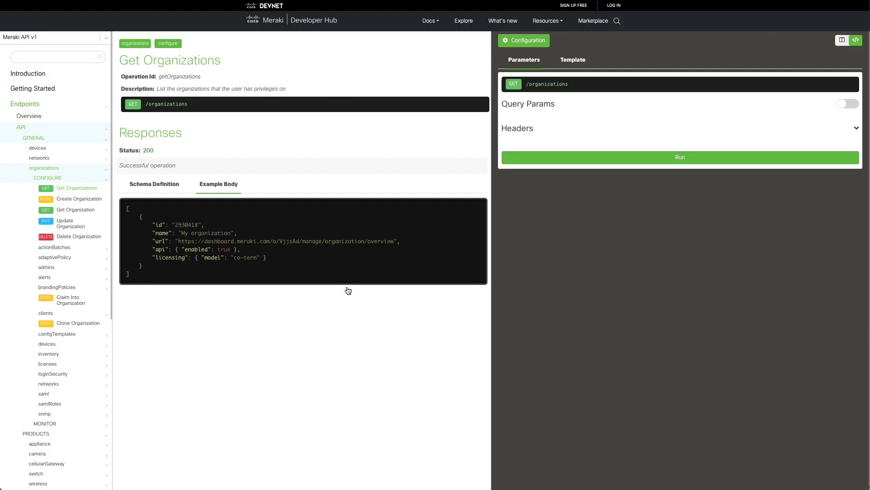
click(642, 160)
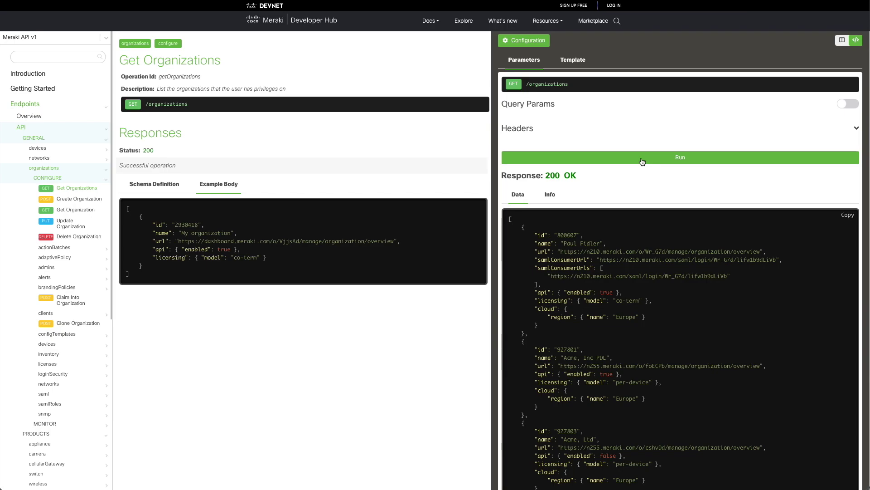
double_click(568, 235)
key(ctrl+c)
Run Get Organization Networks for the pasted organization ID and select the first network's id
click(35, 59)
text(networks)
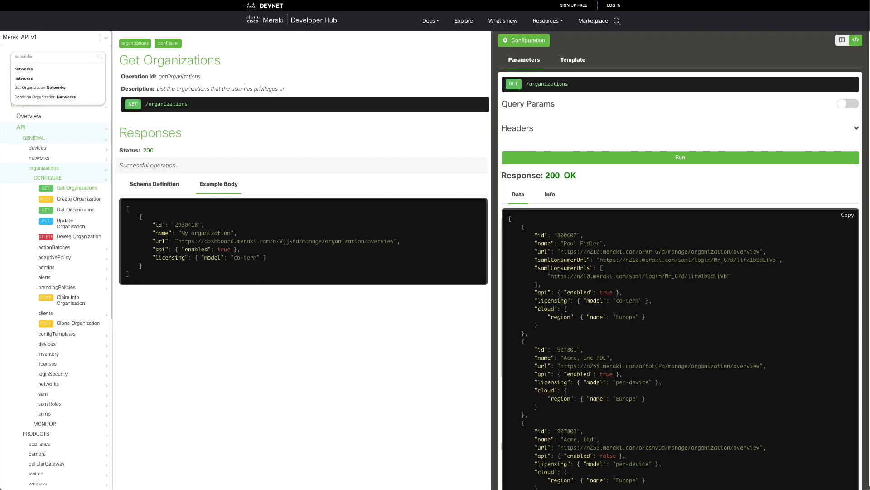
click(31, 88)
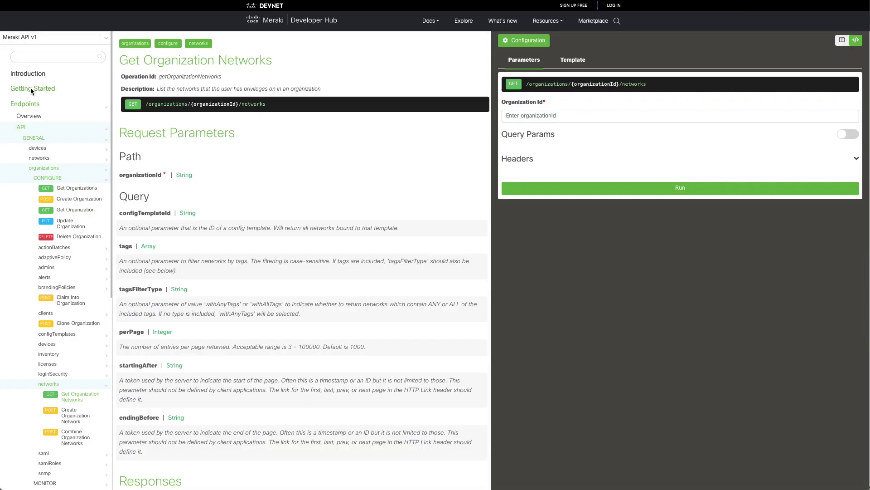
click(548, 117)
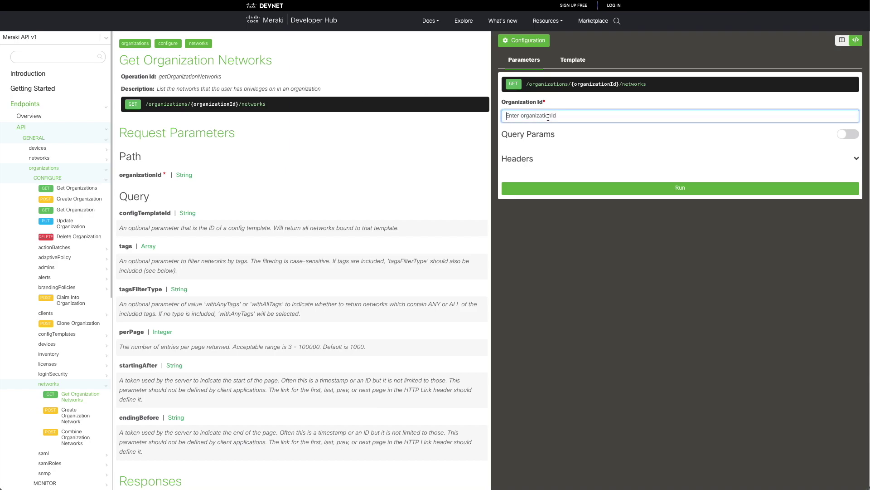
key(ctrl+v)
click(620, 190)
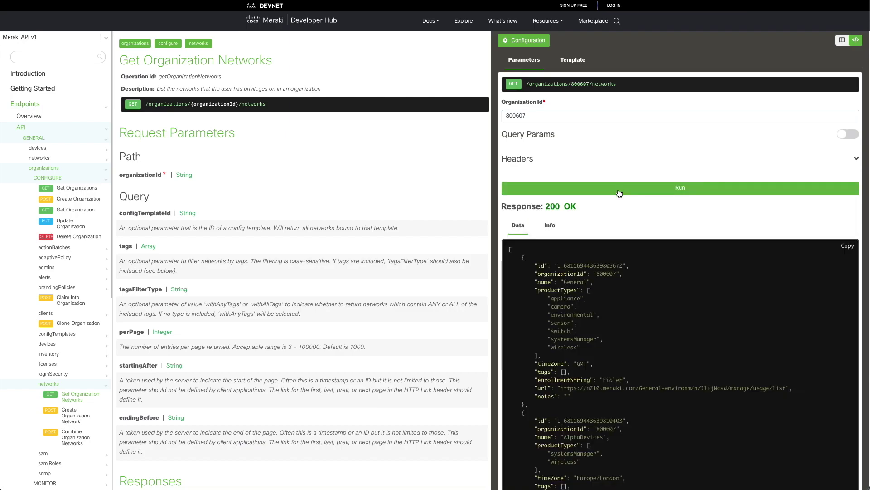
drag(557, 265, 623, 268)
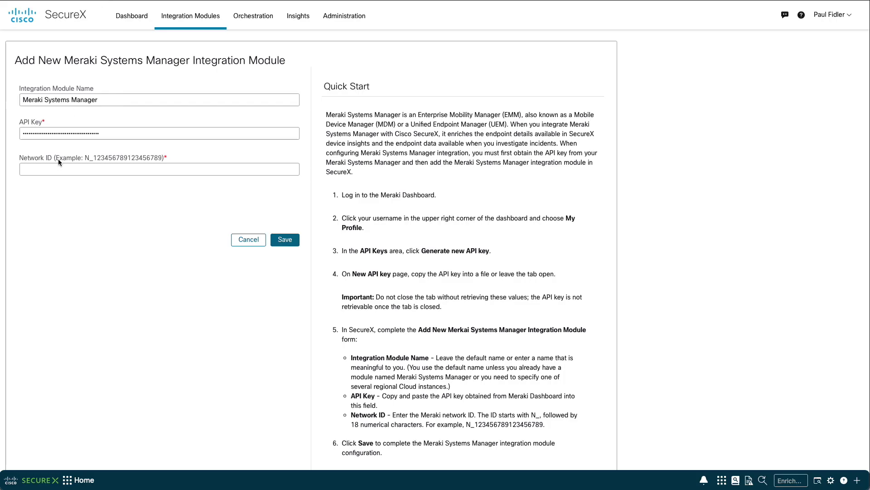
Paste the network ID into the Network ID field and save the Meraki module
click(54, 168)
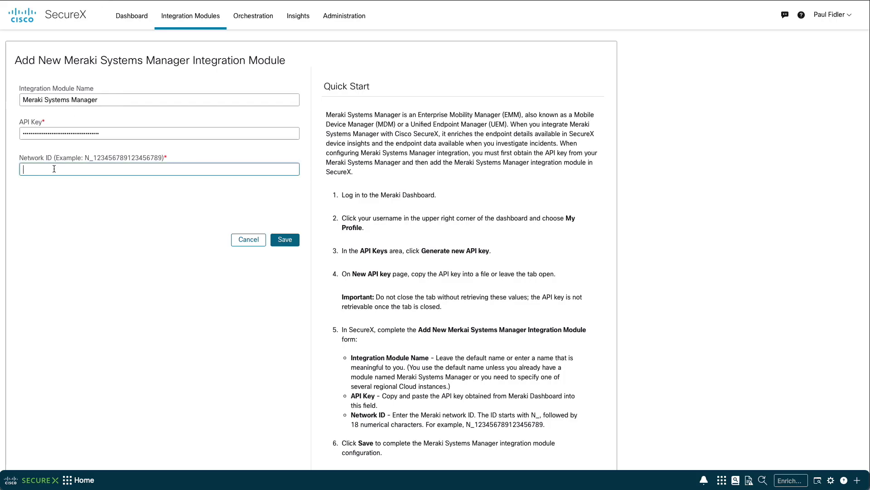
key(ctrl+v)
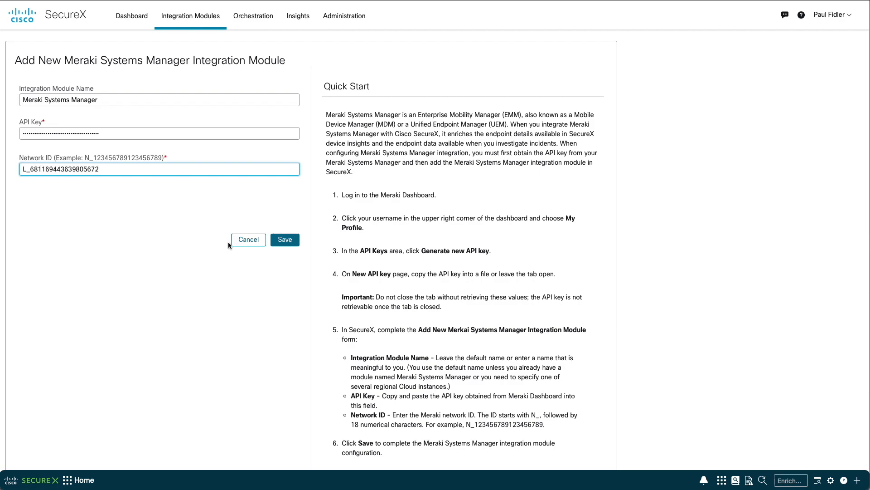
click(283, 241)
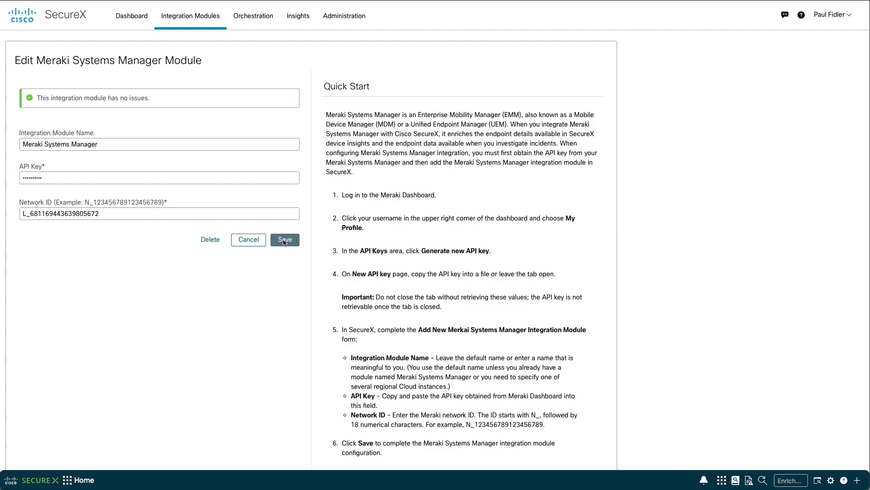
click(306, 17)
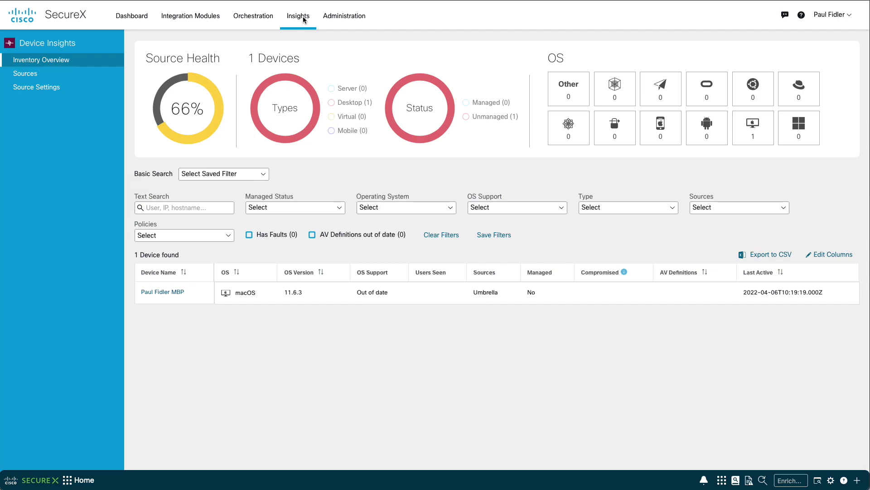
Sync Now the Meraki Systems Manager source, then go back to Inventory Overview
click(39, 76)
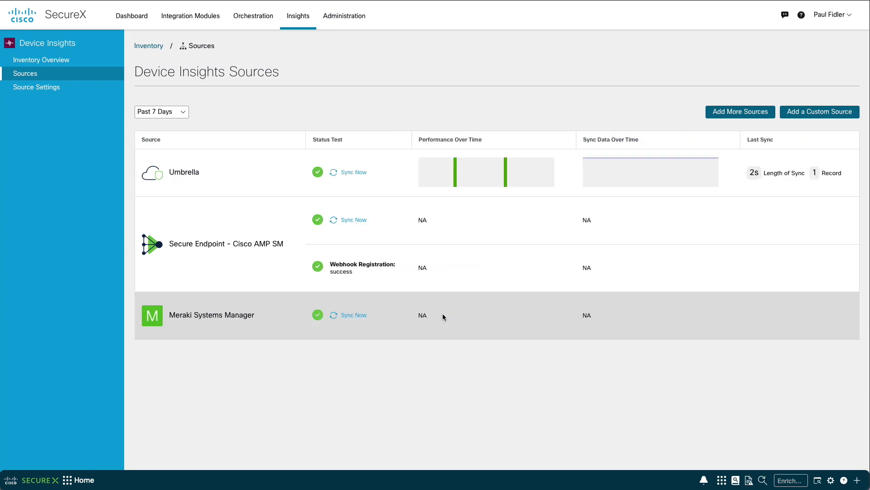
click(358, 316)
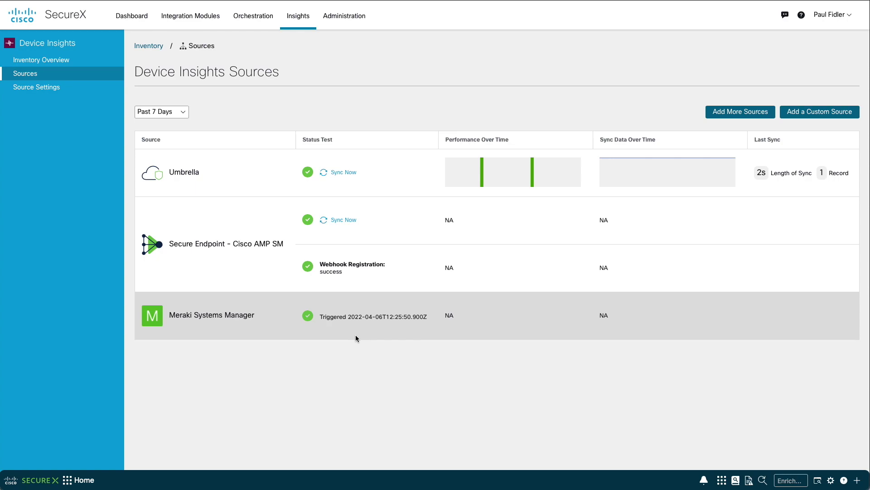
click(55, 61)
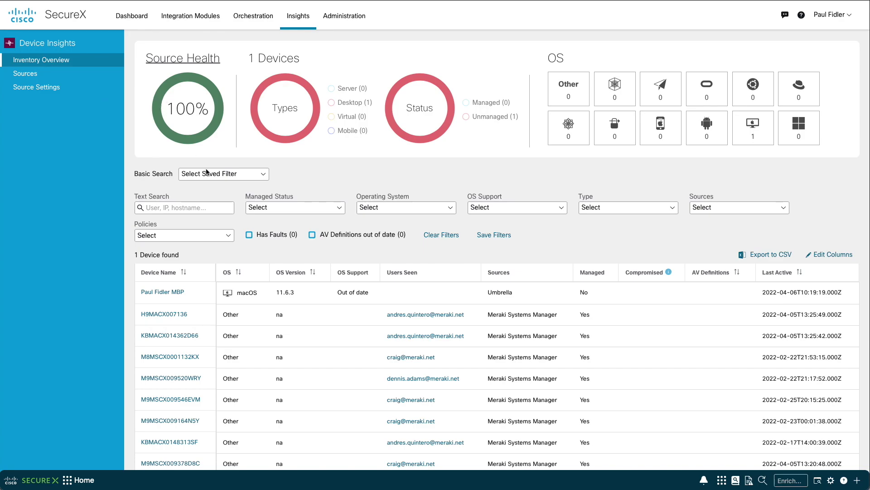
Filter the inventory's Operating System to Windows, macOS, Android and iOS
click(237, 176)
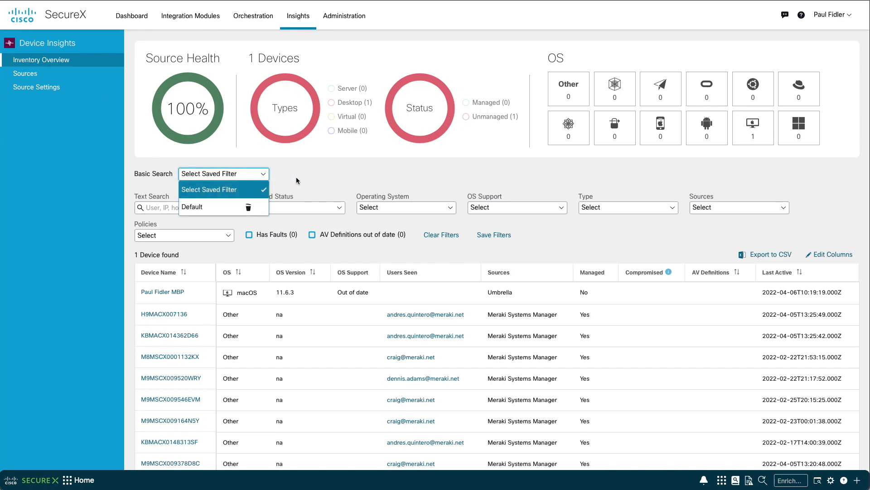
click(311, 180)
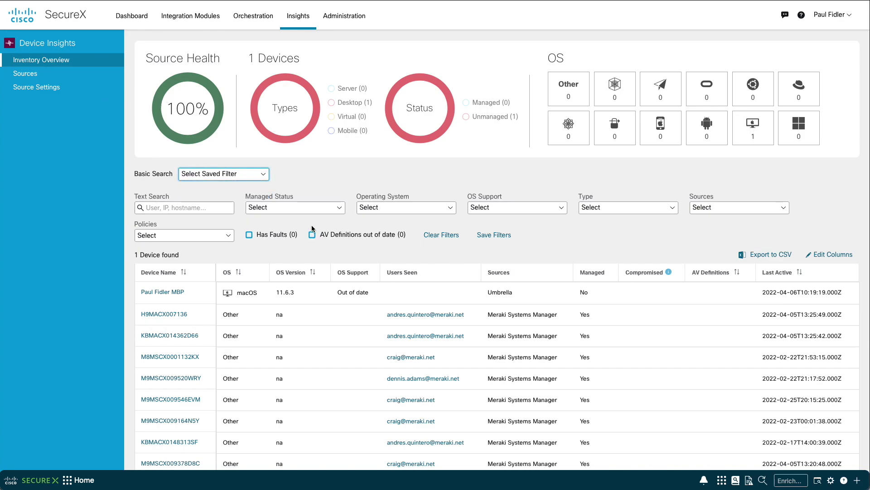
click(399, 207)
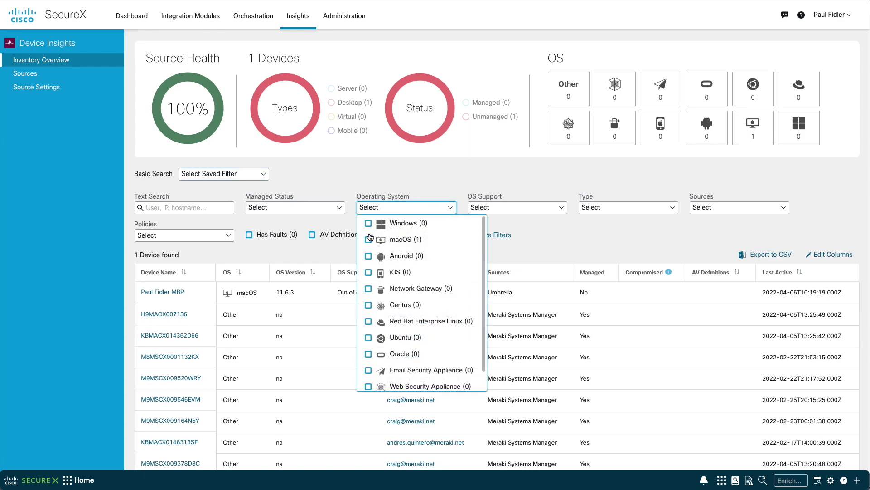
click(368, 223)
click(368, 239)
click(368, 255)
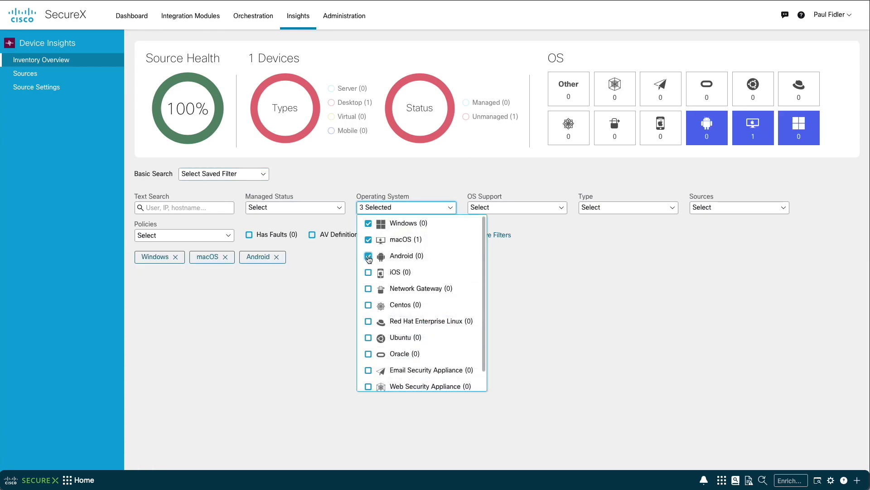
click(368, 273)
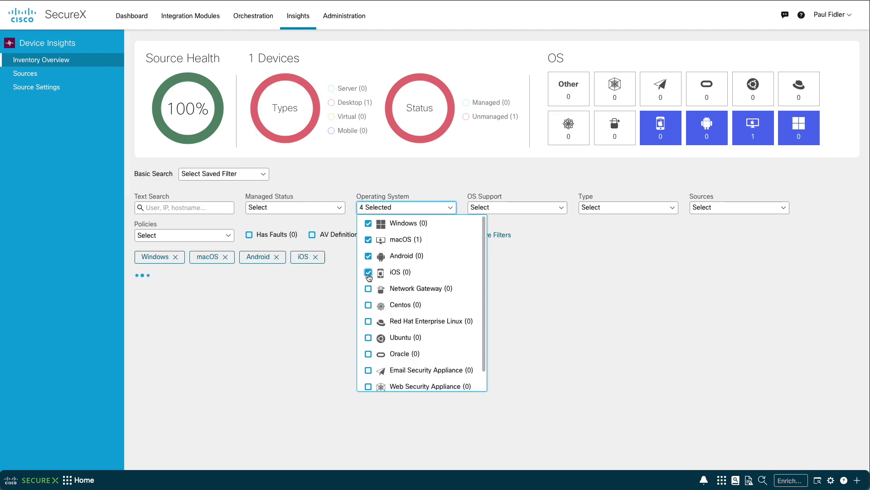
click(384, 181)
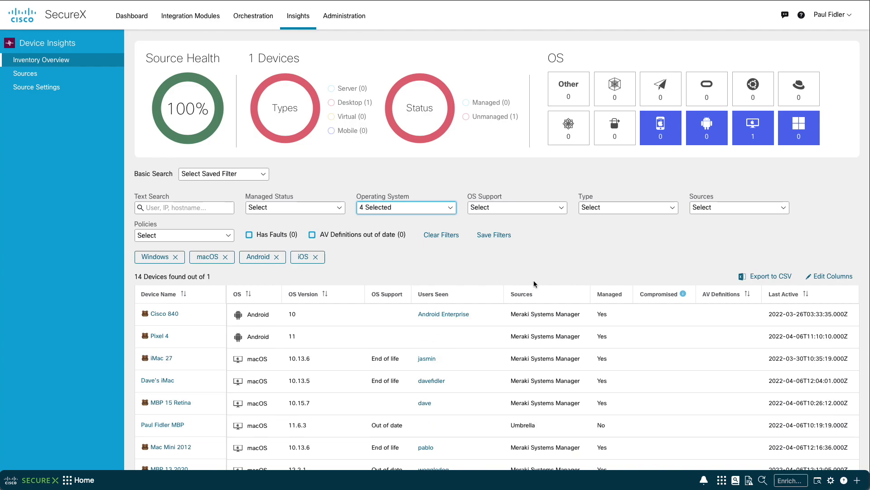
Look through the OS Support and device Type filter options without changing them
click(515, 211)
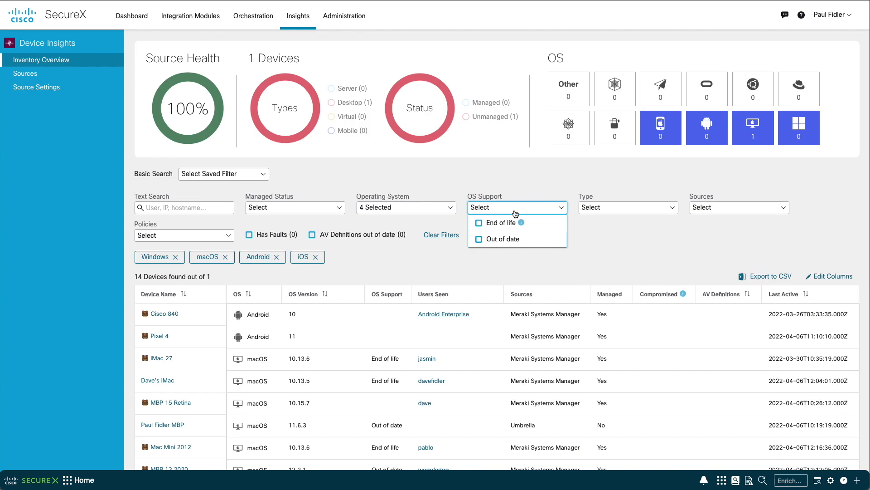
click(626, 221)
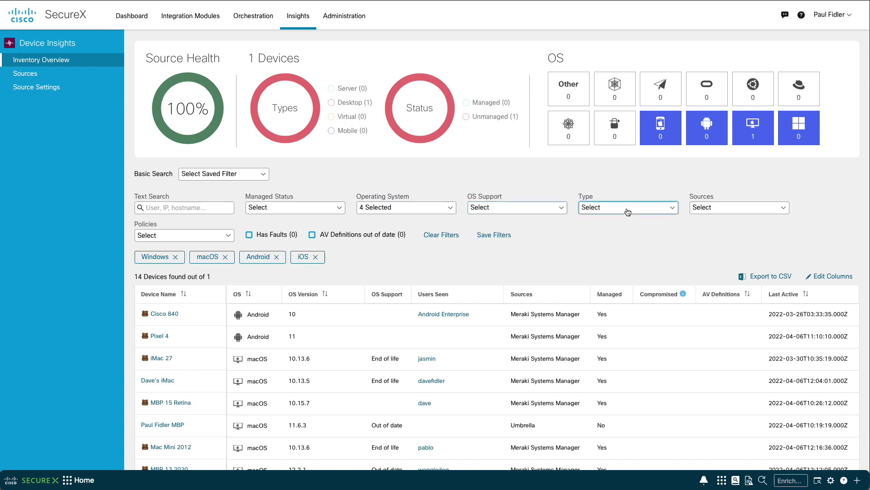
click(628, 211)
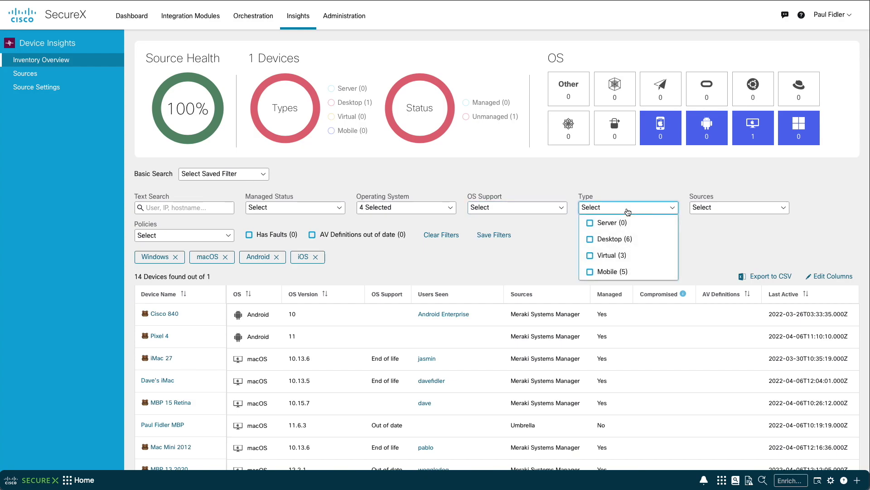
click(524, 260)
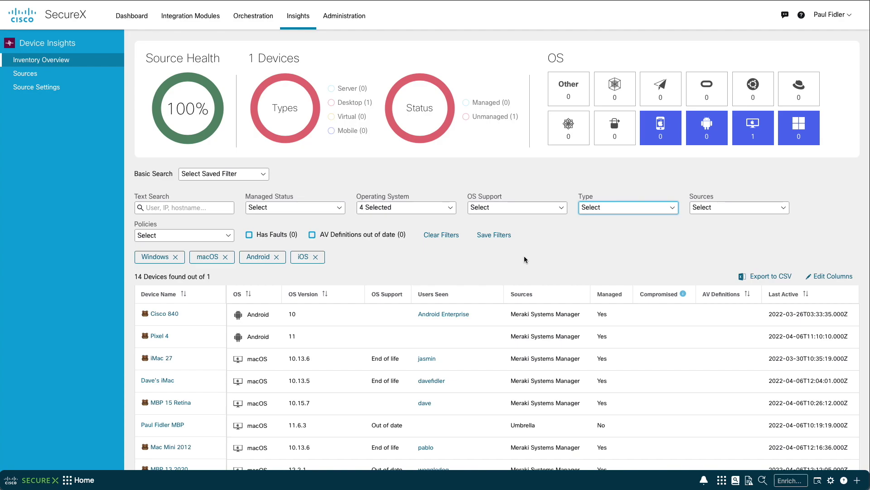